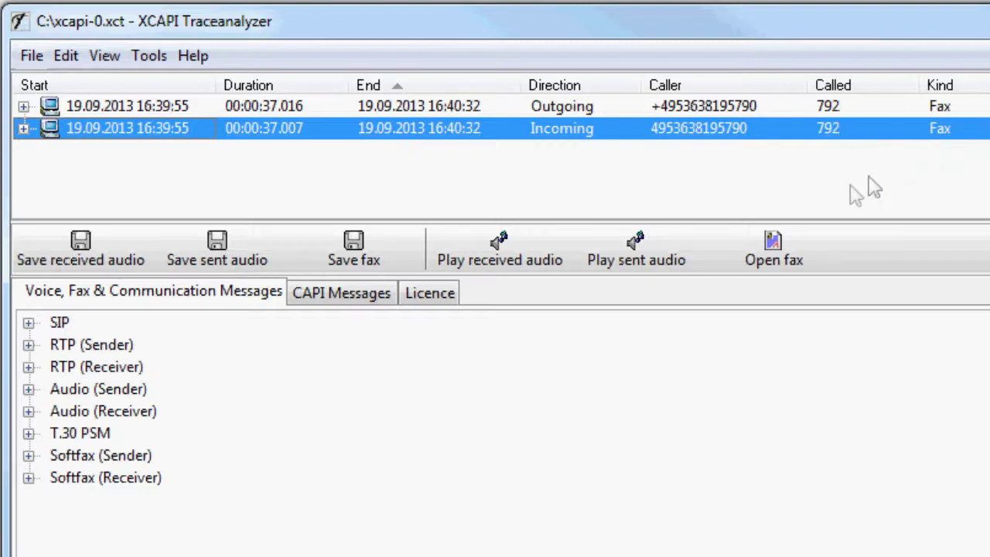
- Open the fax document belonging to the incoming call
left_click(781, 246)
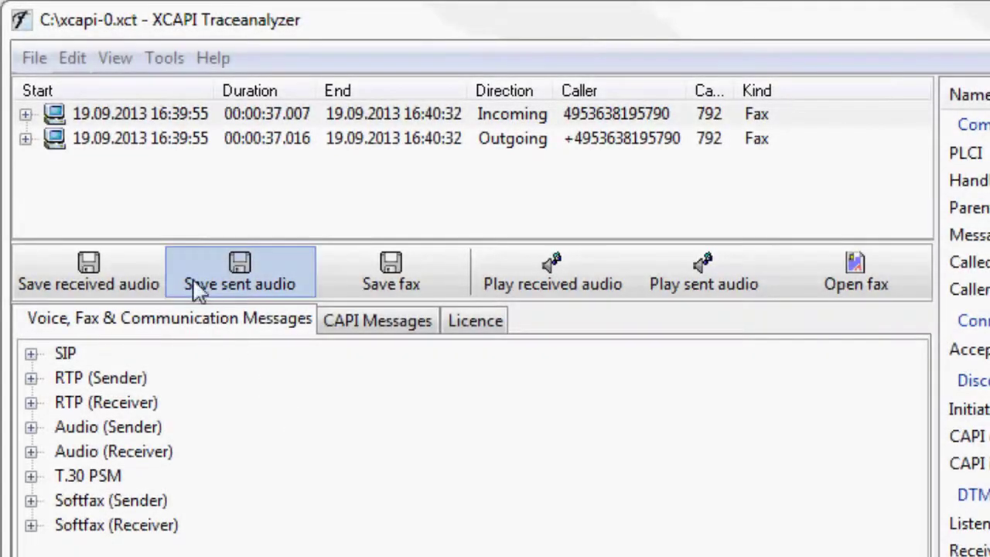
- Add the Disconnect B3 reason and Disconnect reason columns to the call list's displayed columns
left_click(115, 58)
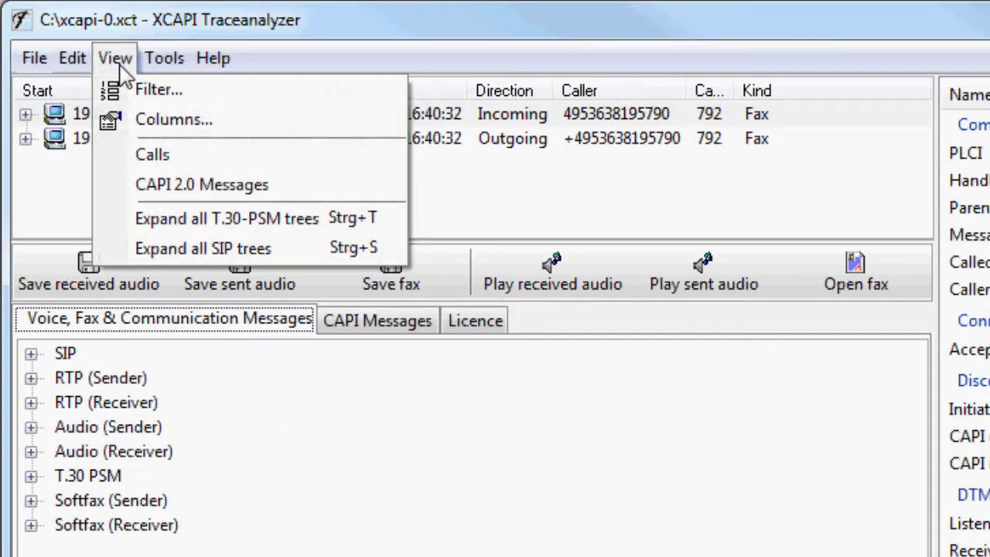
left_click(164, 128)
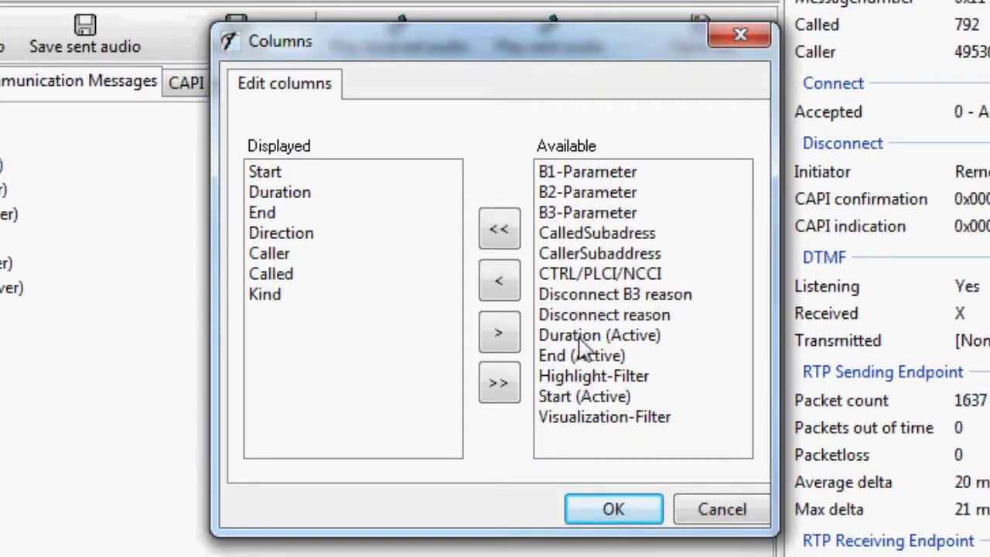
left_click(580, 299)
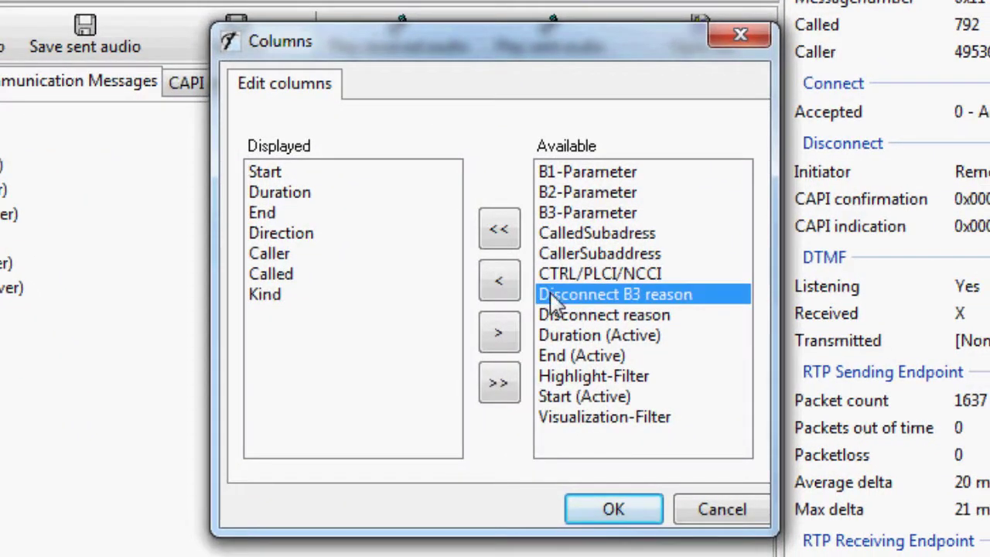
left_click(501, 282)
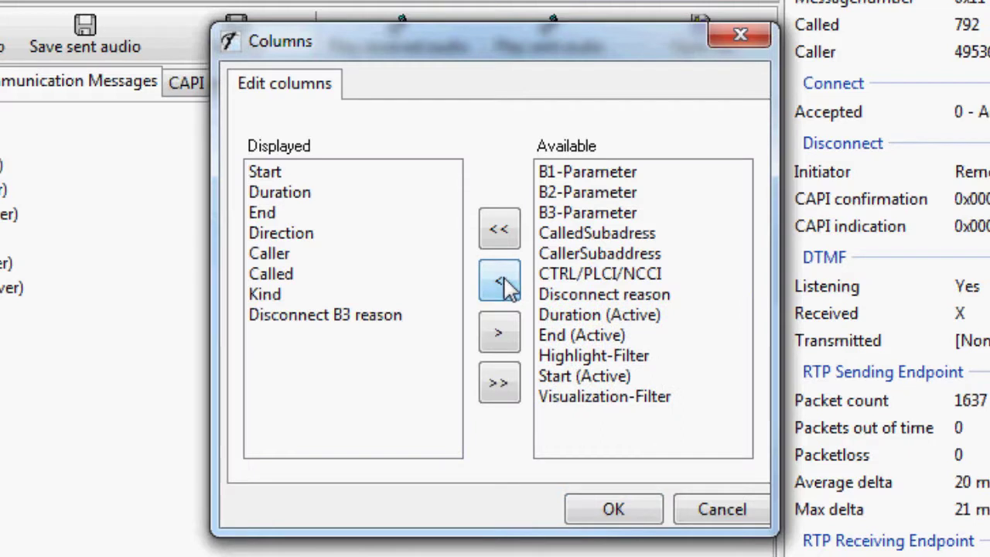
left_click(588, 302)
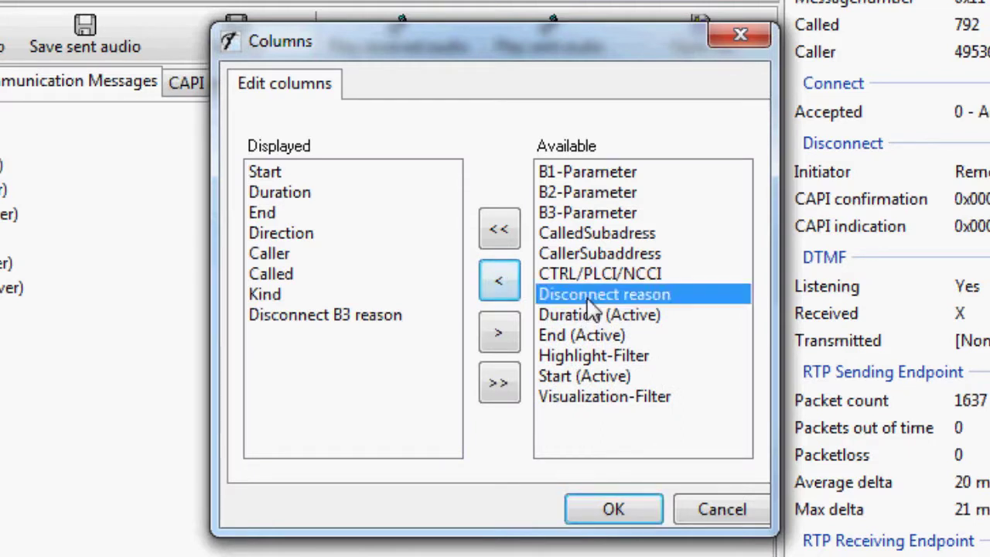
left_click(501, 282)
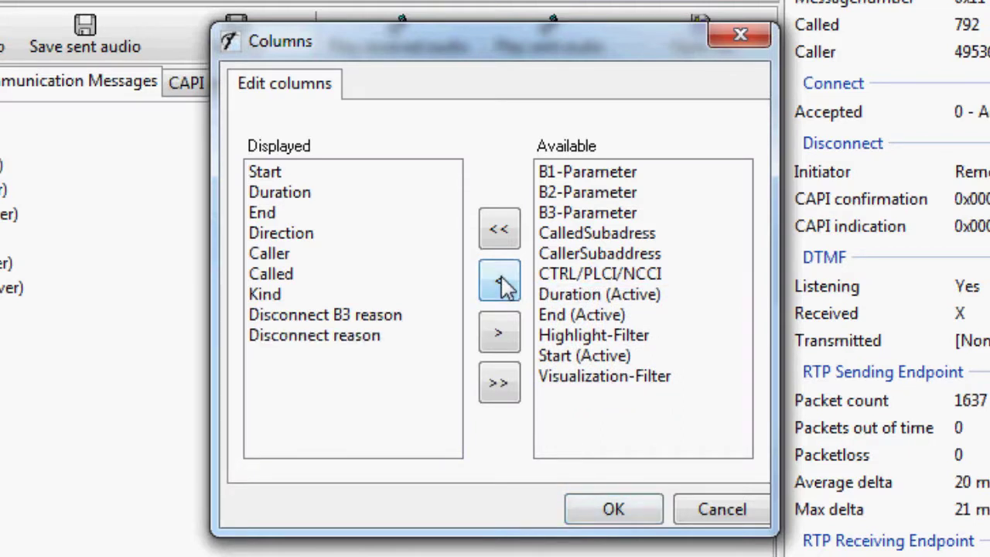
- Remove the Caller column from the displayed columns and apply the column selection
left_click(281, 261)
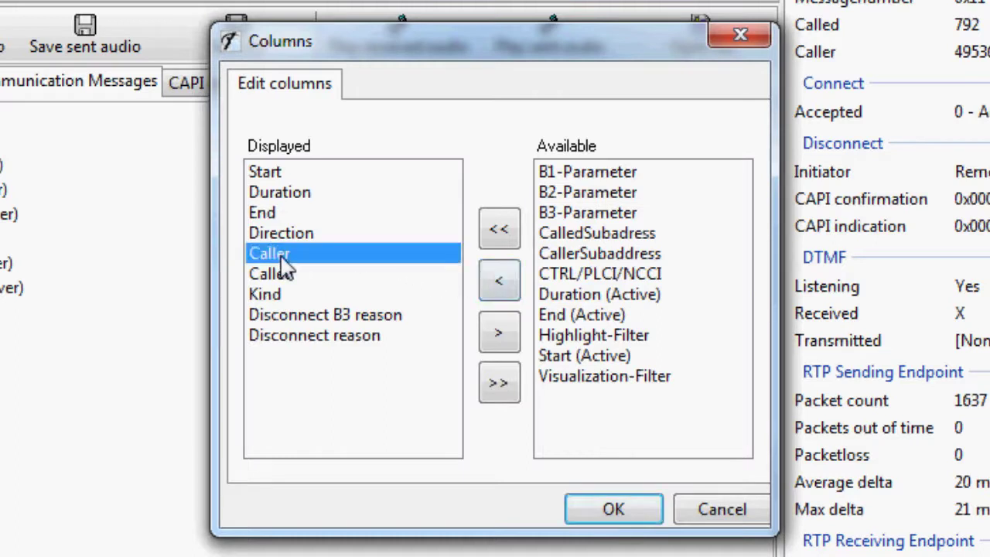
left_click(499, 334)
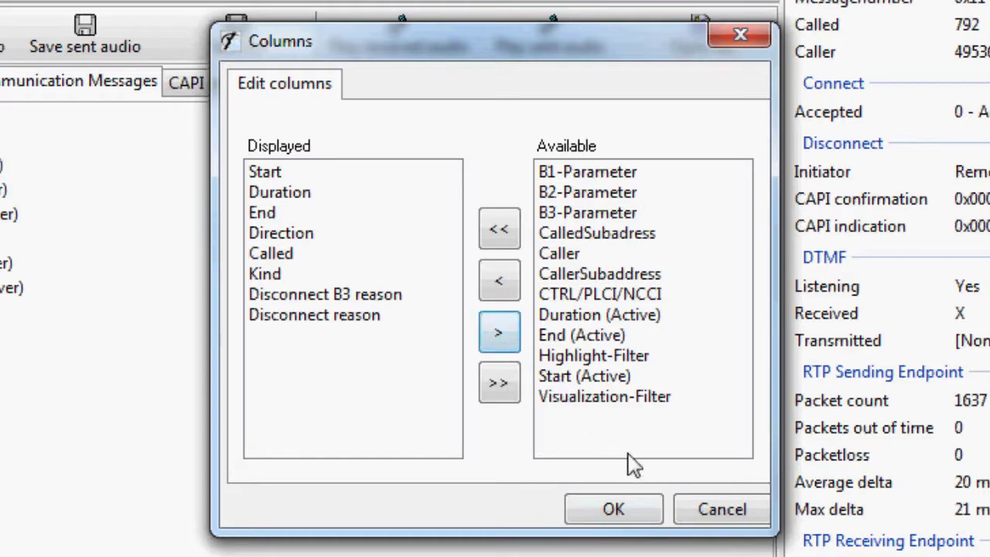
left_click(652, 509)
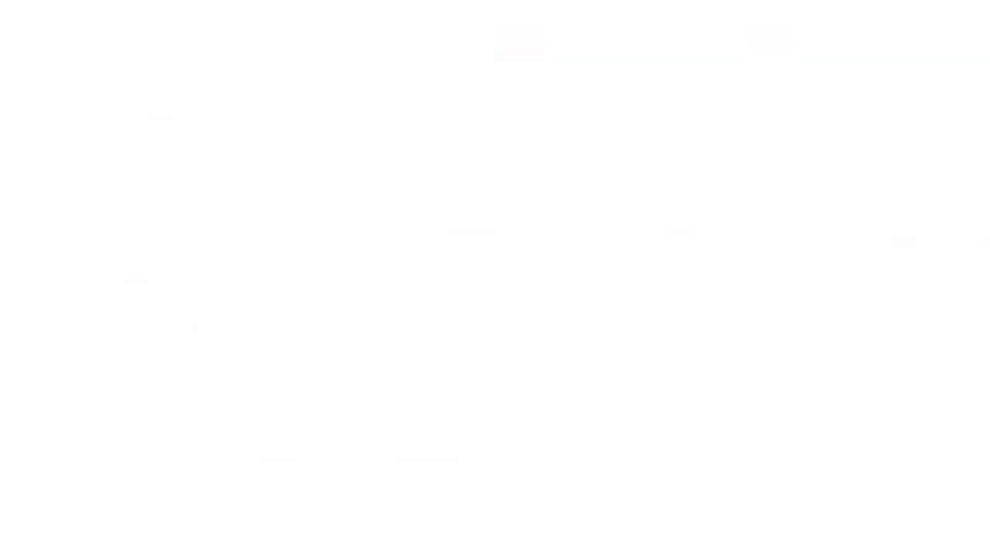
- Select the incoming call, switch to the outgoing call, and play the outgoing call's sent audio
left_click(171, 120)
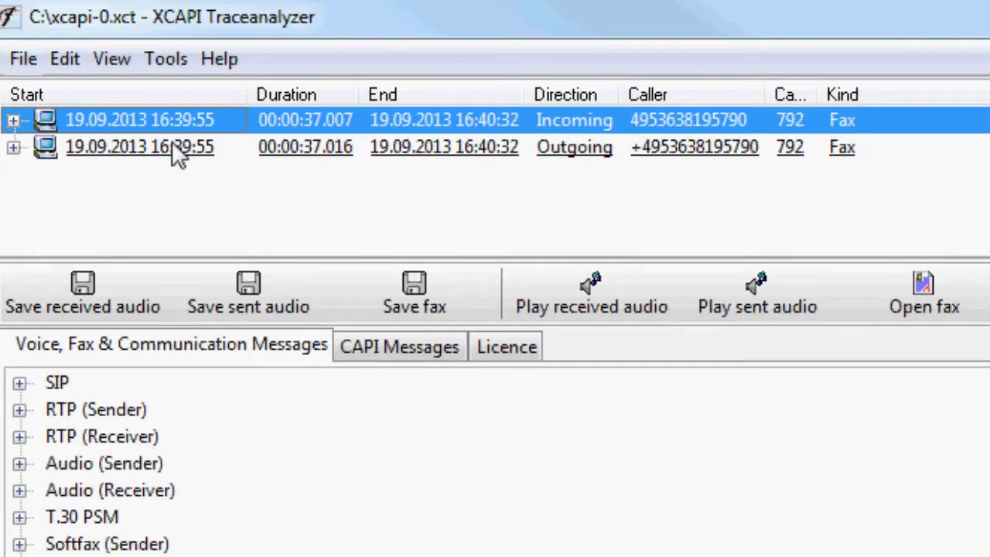
left_click(178, 148)
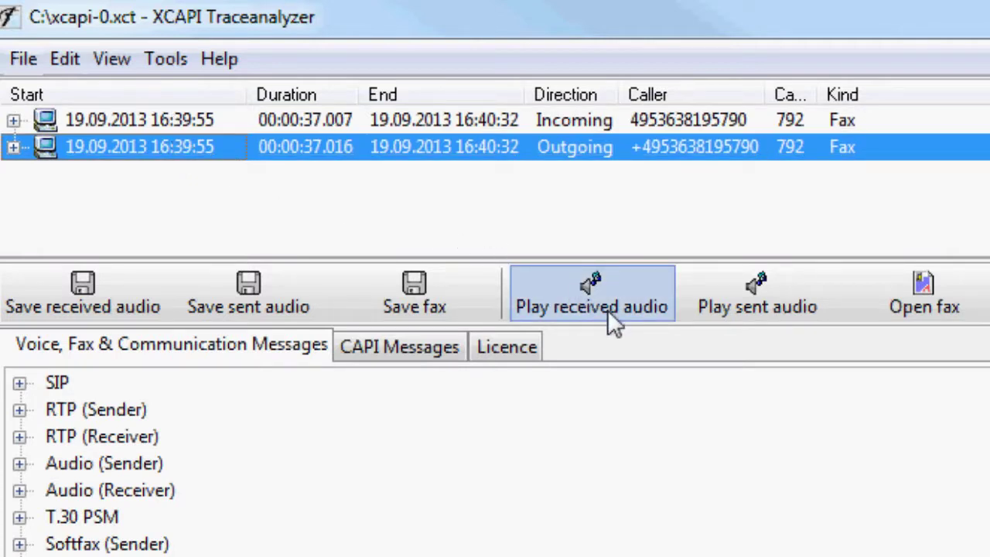
left_click(758, 321)
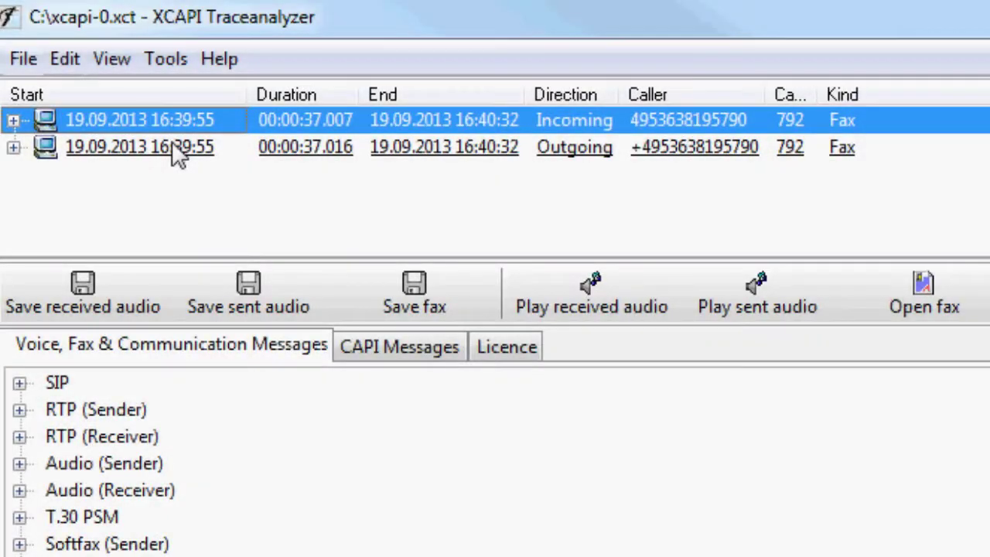
- Examine the outgoing call's SIP, RTP (Sender) and RTP (Receiver) messages, collapsing each group after viewing it
left_click(177, 151)
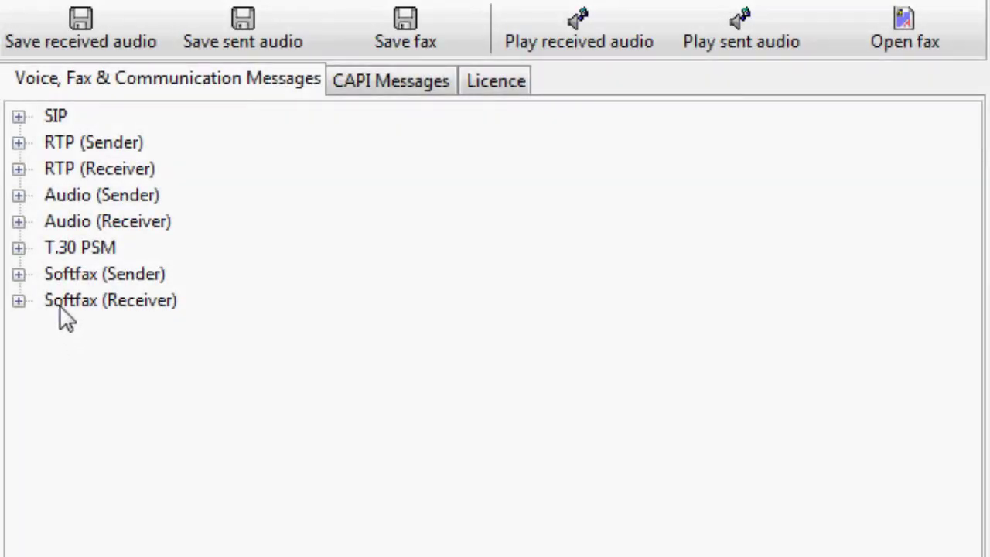
left_click(18, 117)
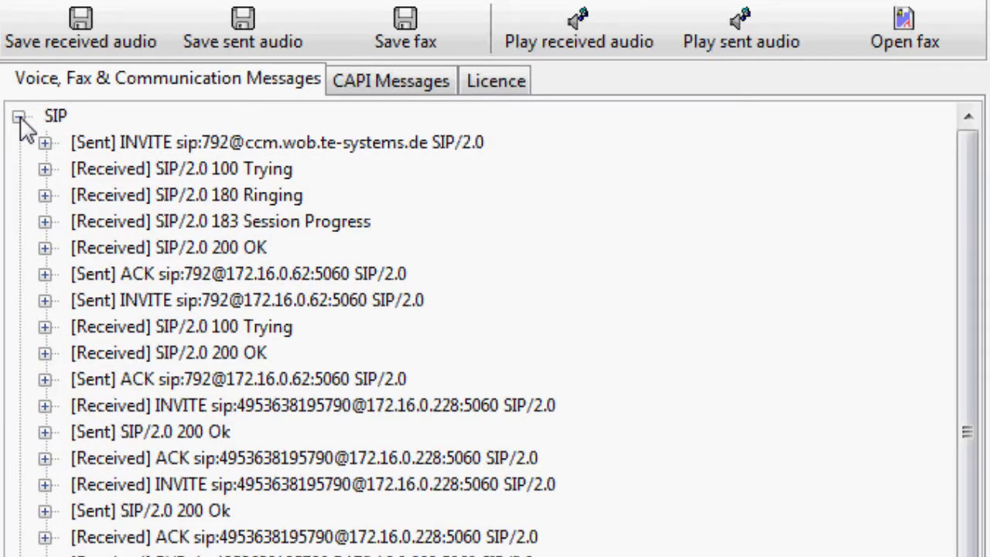
left_click(18, 117)
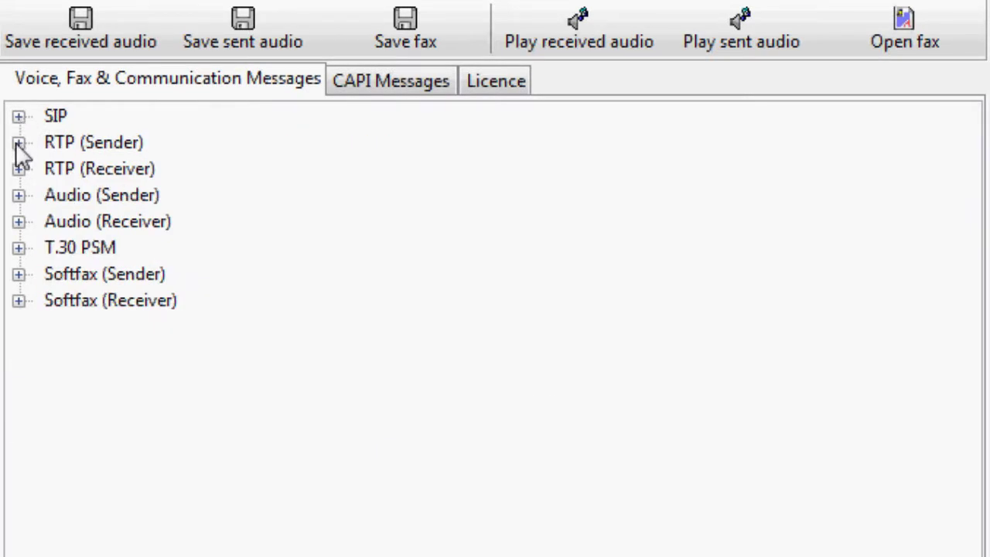
left_click(18, 143)
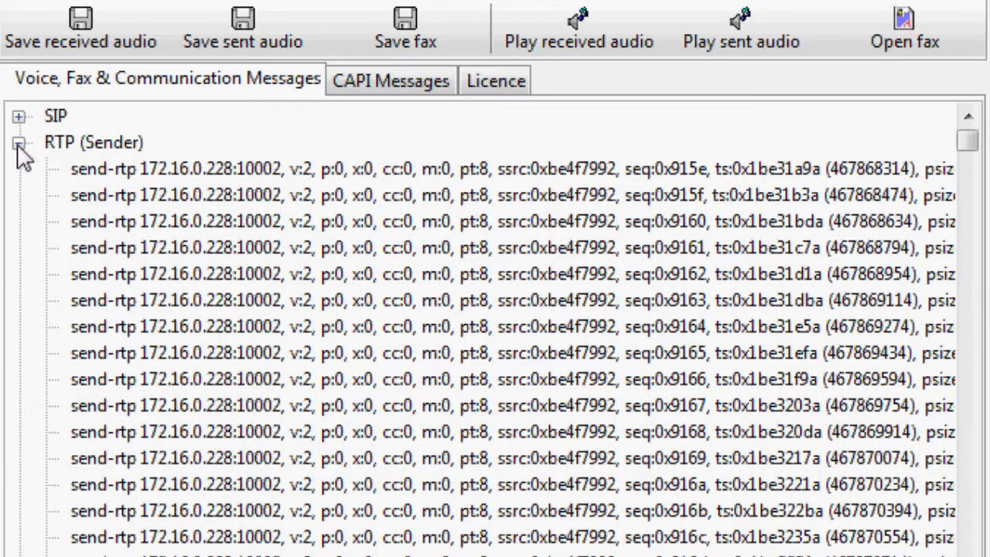
left_click(18, 143)
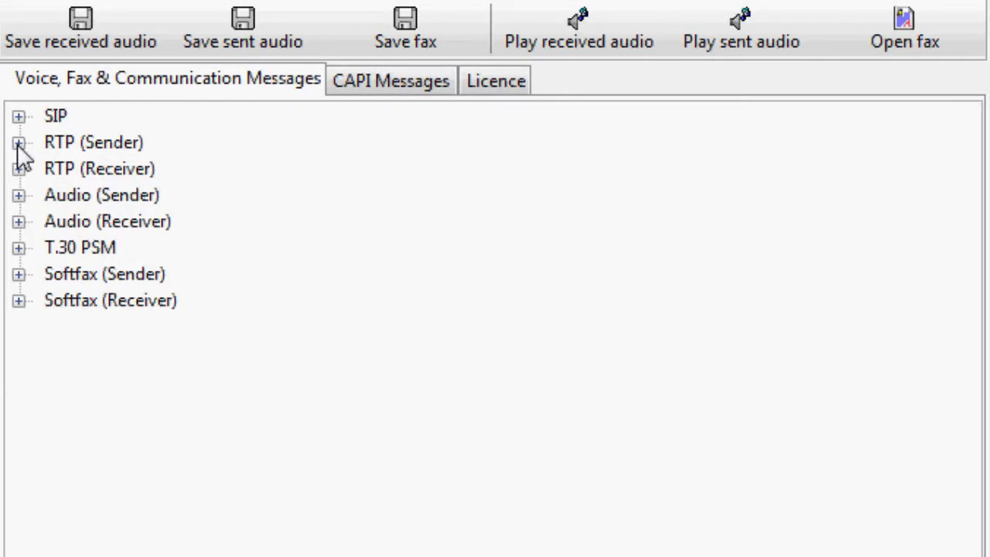
left_click(18, 169)
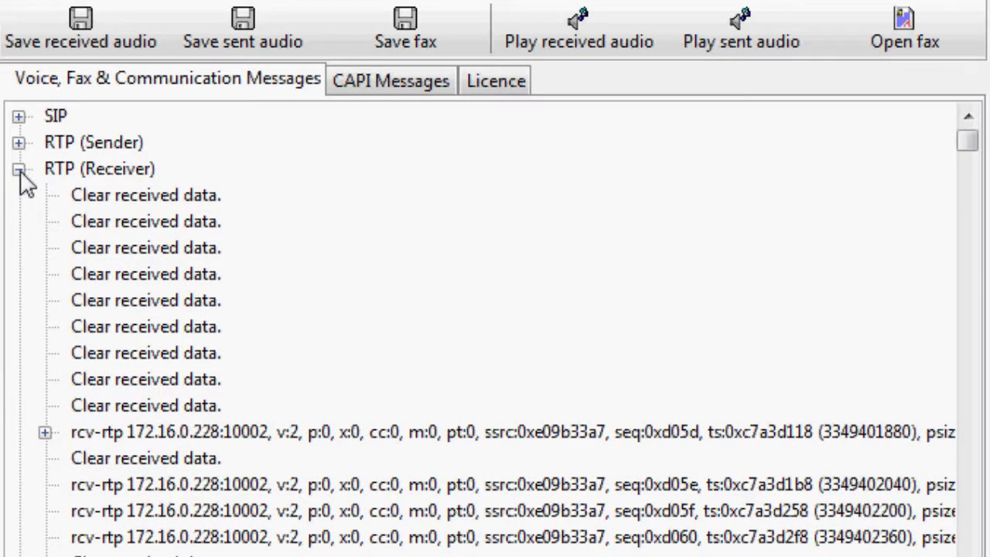
left_click(19, 170)
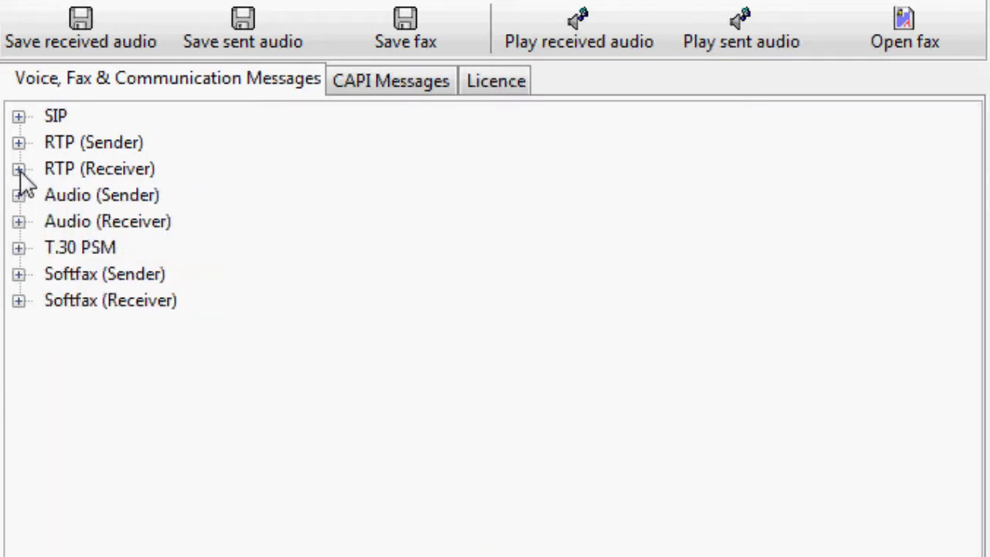
- Examine the outgoing call's Audio (Sender) and Audio (Receiver) entries
left_click(23, 195)
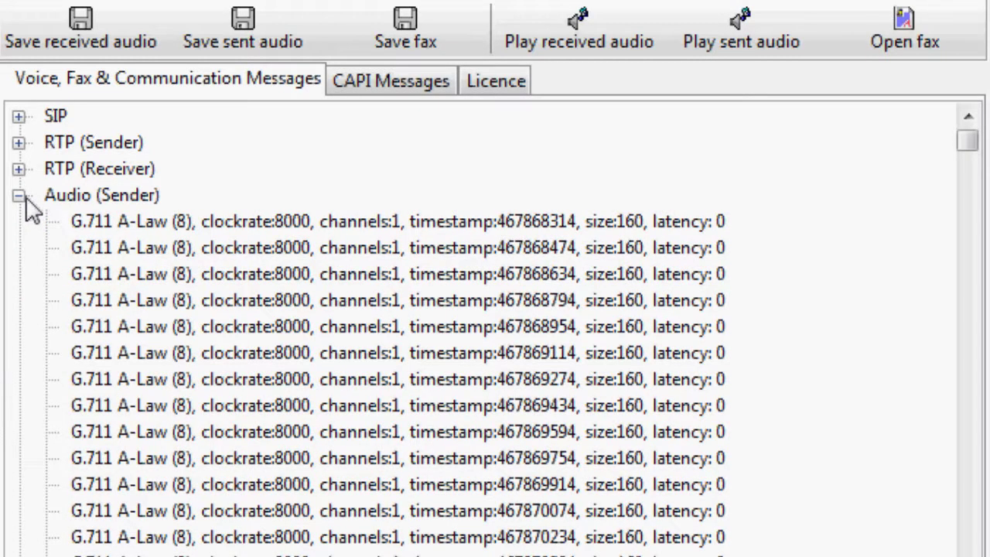
left_click(20, 196)
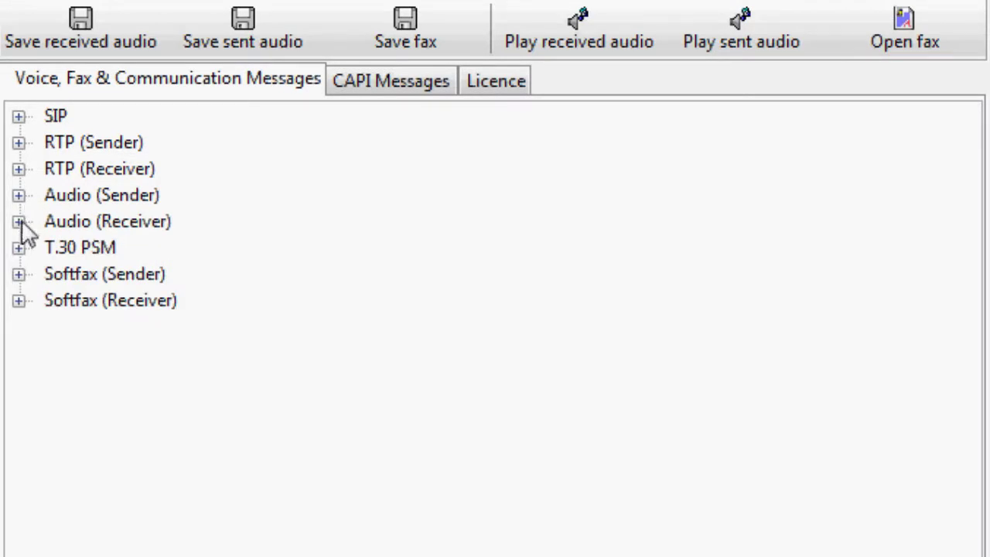
left_click(20, 222)
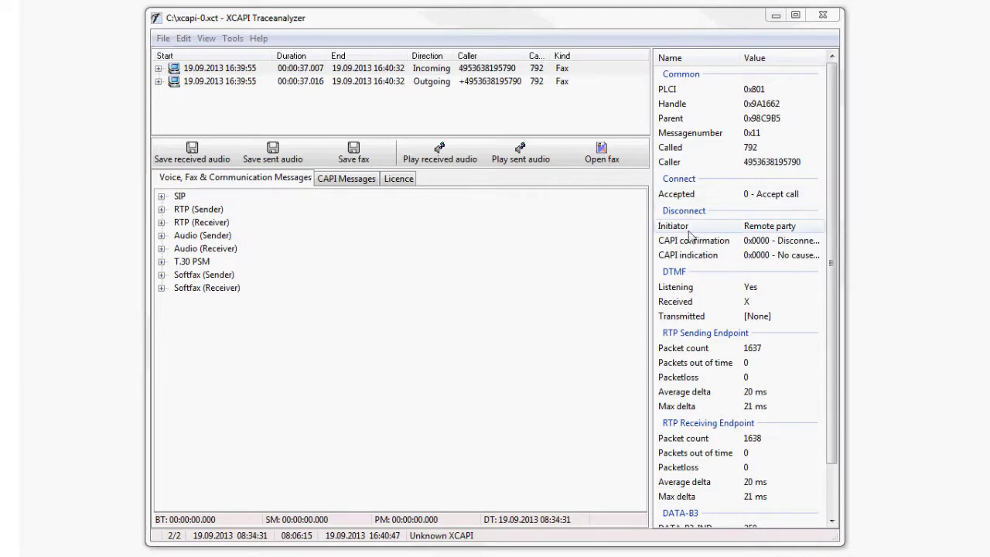
- Check the packet loss entries of the RTP sending and receiving endpoints in the call details
left_click(572, 287)
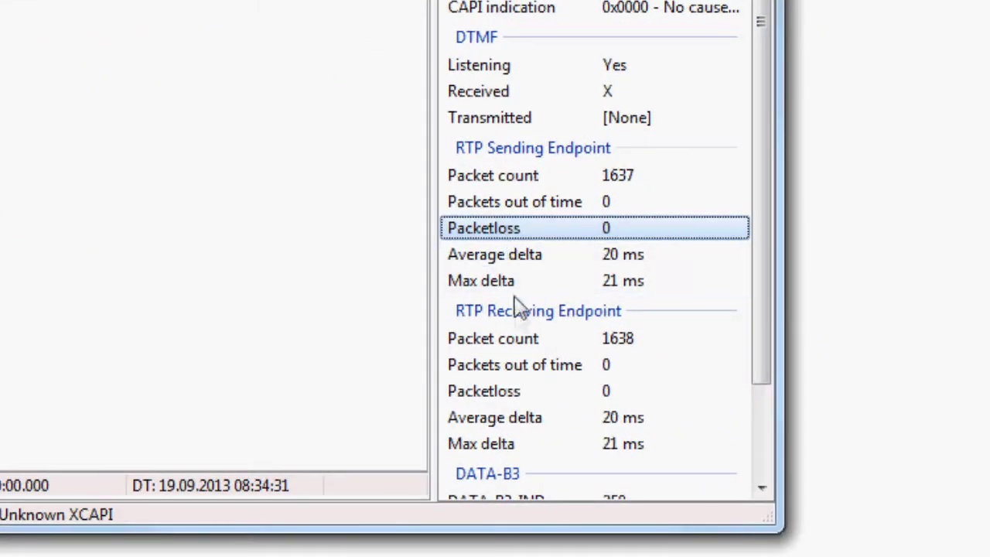
left_click(522, 392)
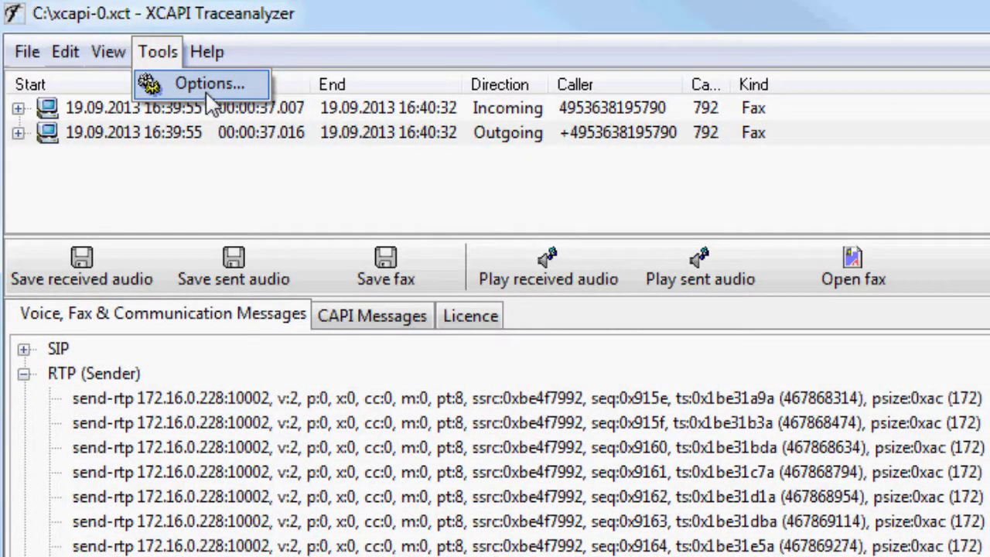
- Review the RTP packet timing options, checking the default time difference between packets and the default upward tolerance
left_click(207, 86)
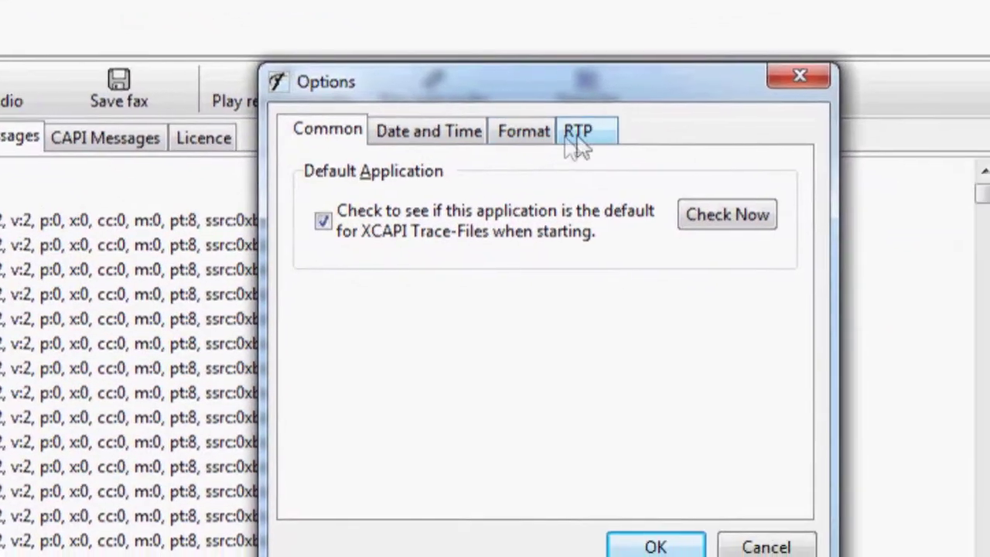
left_click(664, 189)
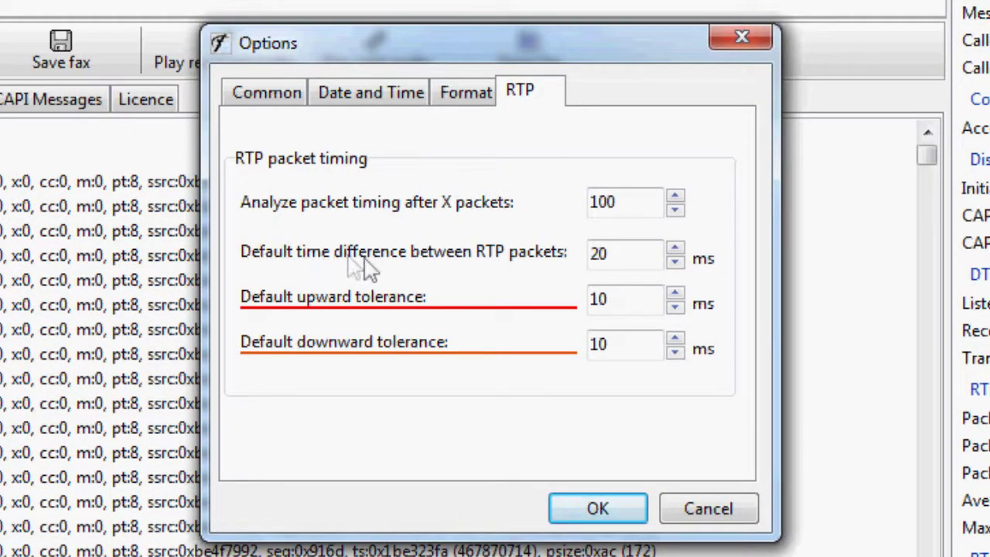
left_click(597, 259)
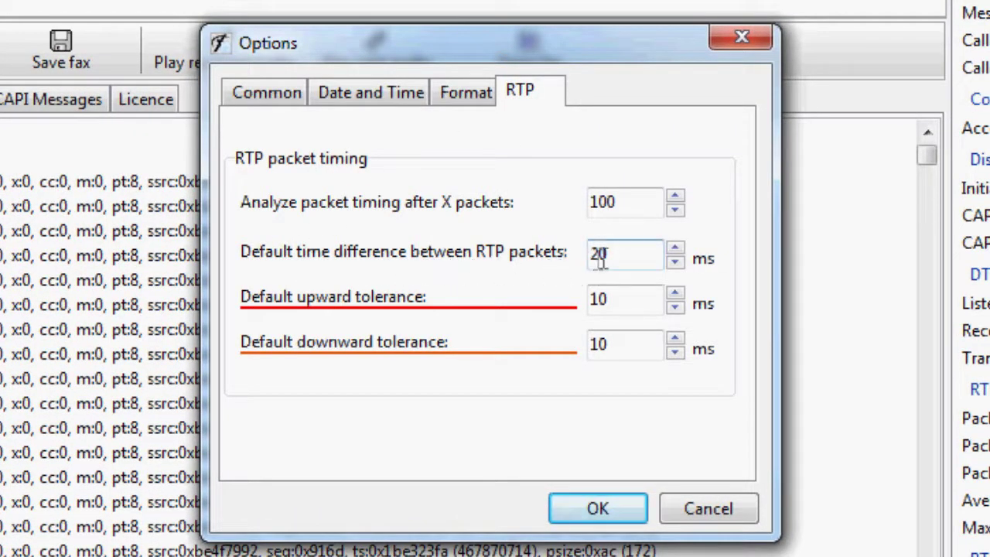
double_click(609, 254)
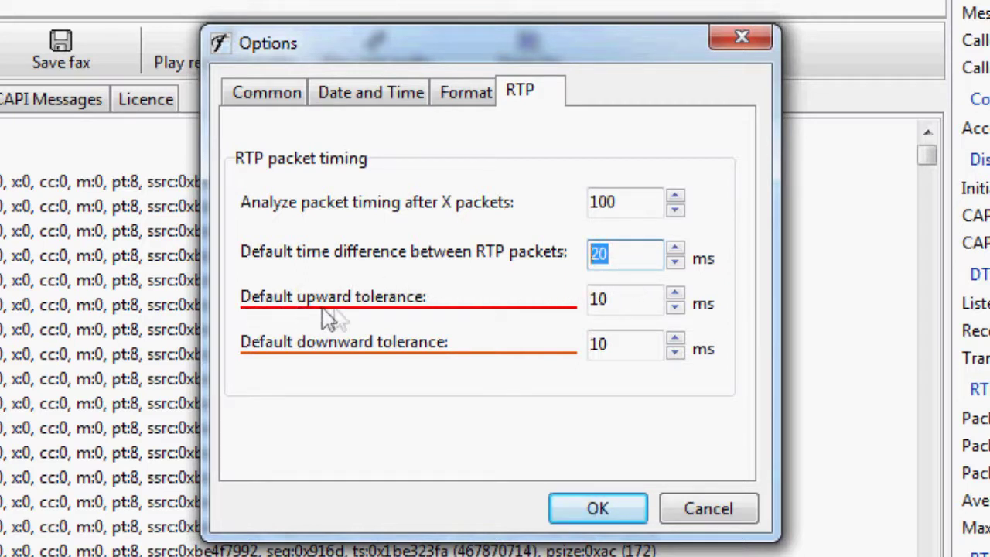
left_click_drag(612, 300, 579, 314)
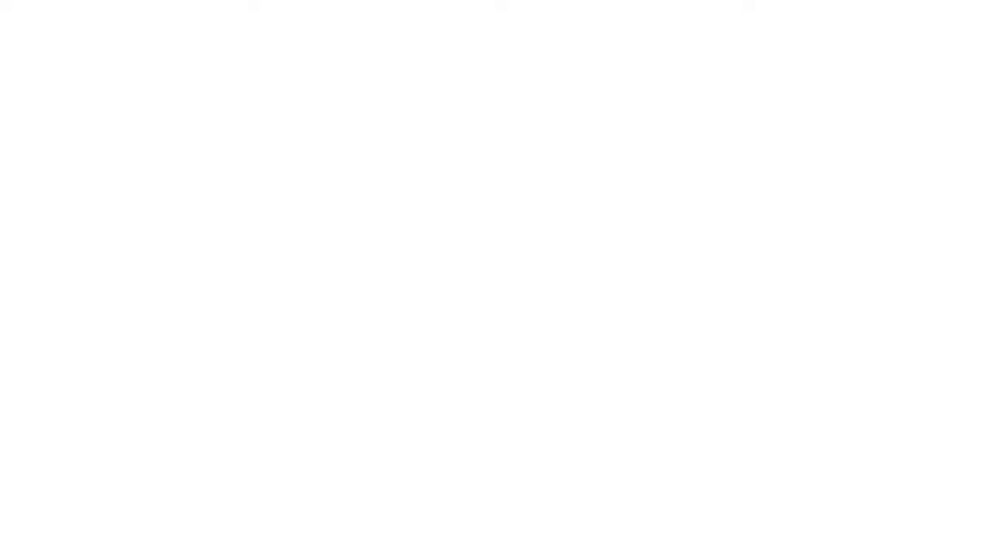
- Jump from the selected sent RTP packet to the first out of time RTP packet and inspect the surrounding packets
right_click(216, 110)
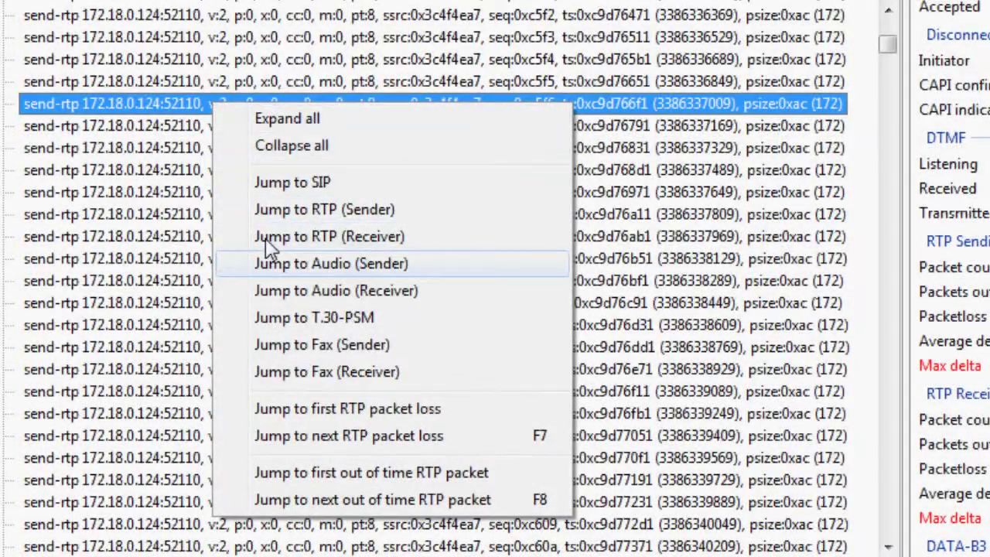
left_click(379, 473)
scroll(398, 456, "down", 2)
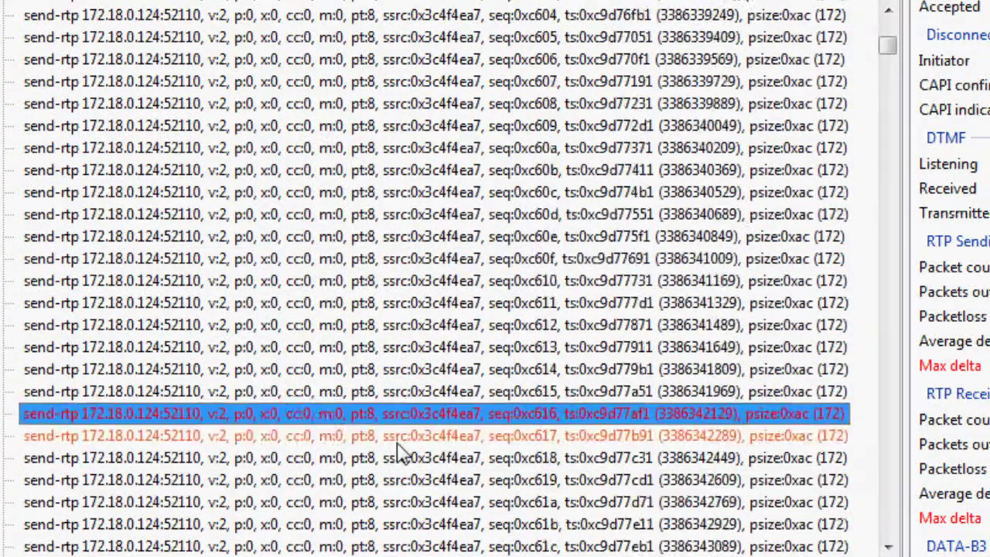
scroll(398, 454, "down", 3)
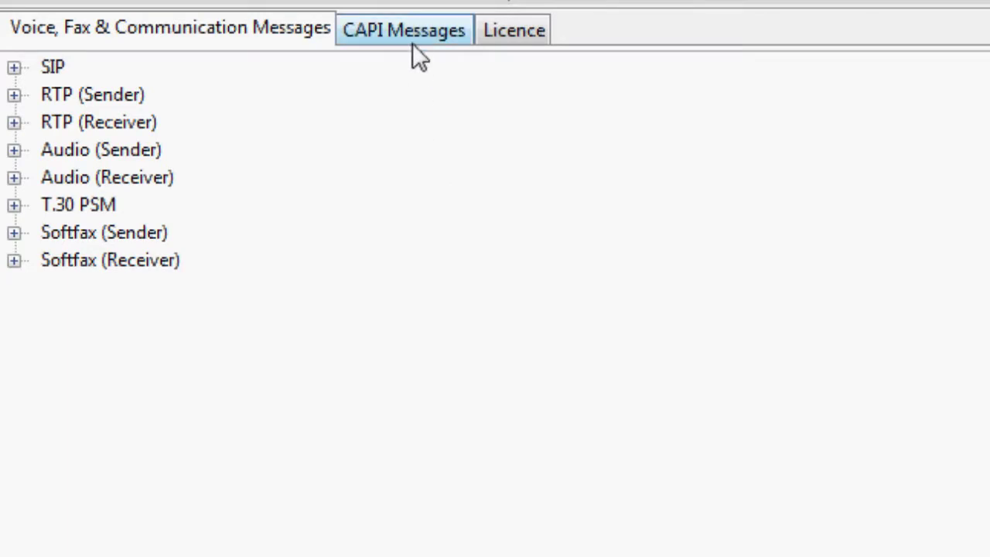
- View the CAPI messages, then expand the first Licence configuration entry in the licence information
left_click(410, 36)
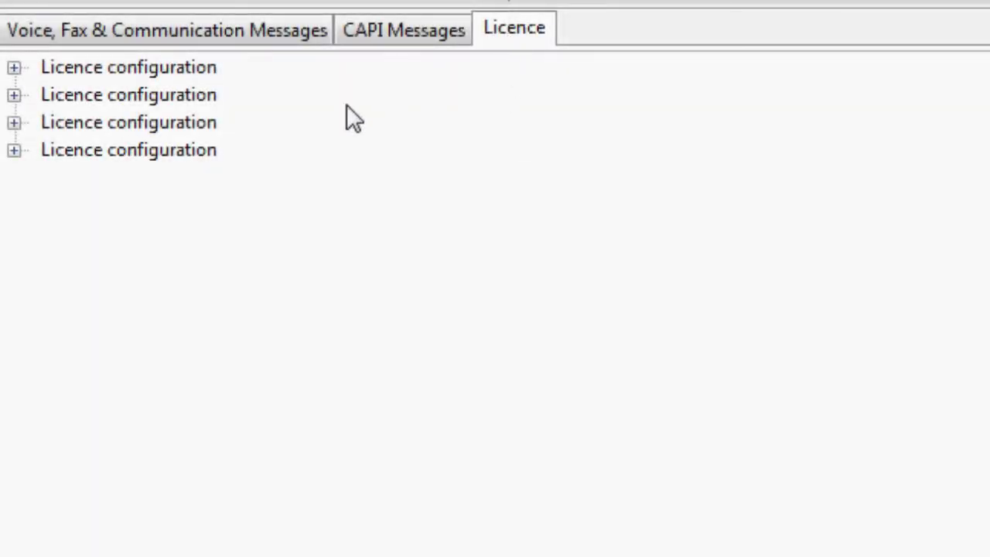
left_click(14, 68)
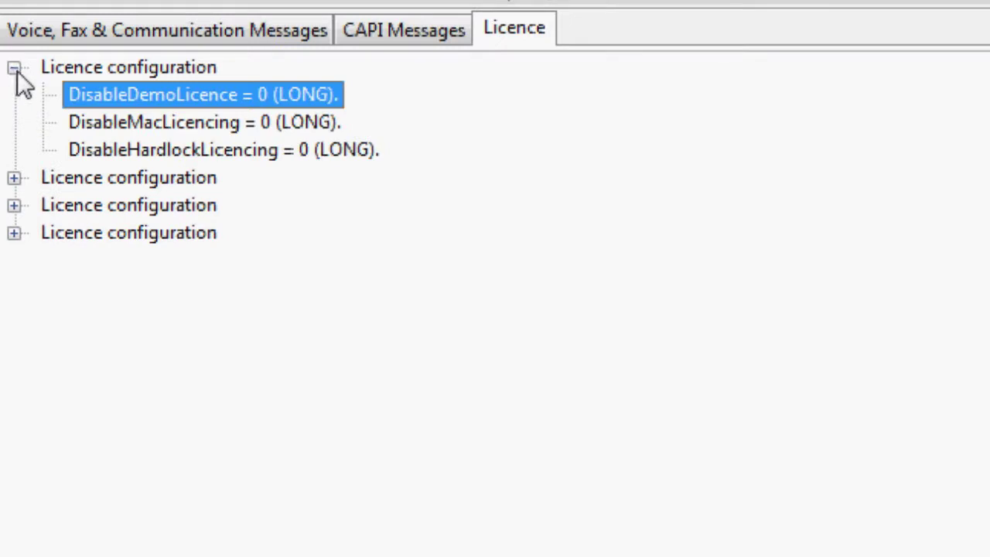
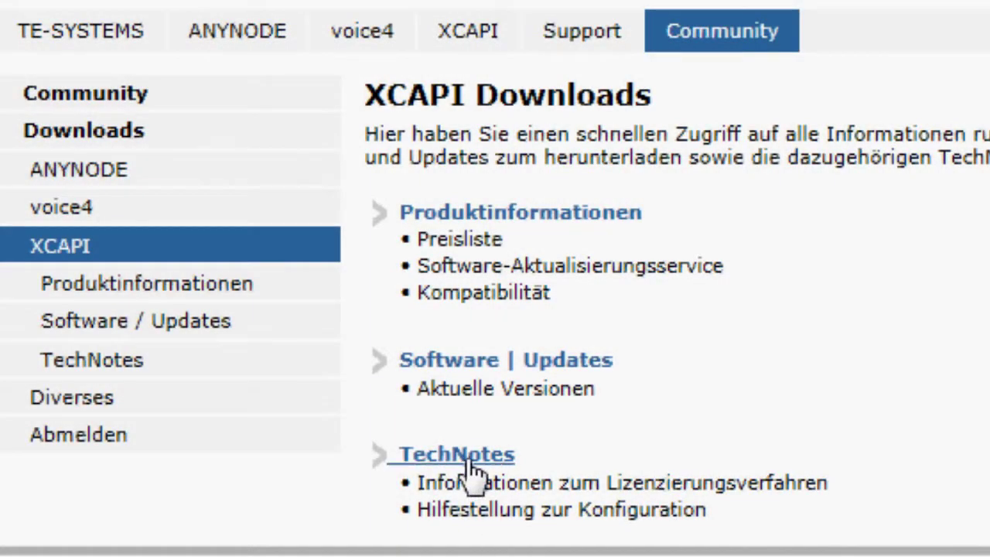
- Open the XCAPI TechNotes from the XCAPI Downloads web page and browse the list of available notes
left_click(468, 457)
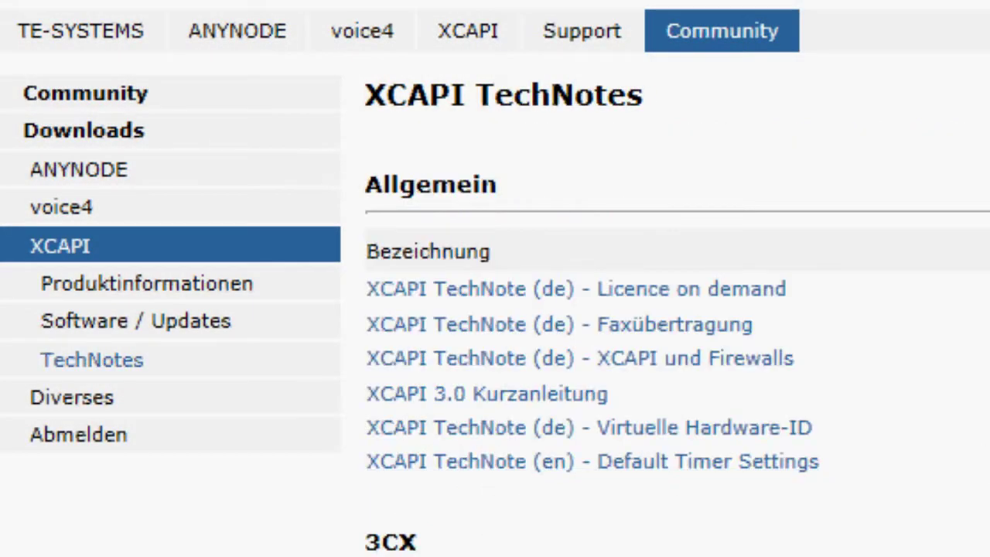
scroll(495, 279, "down", 10)
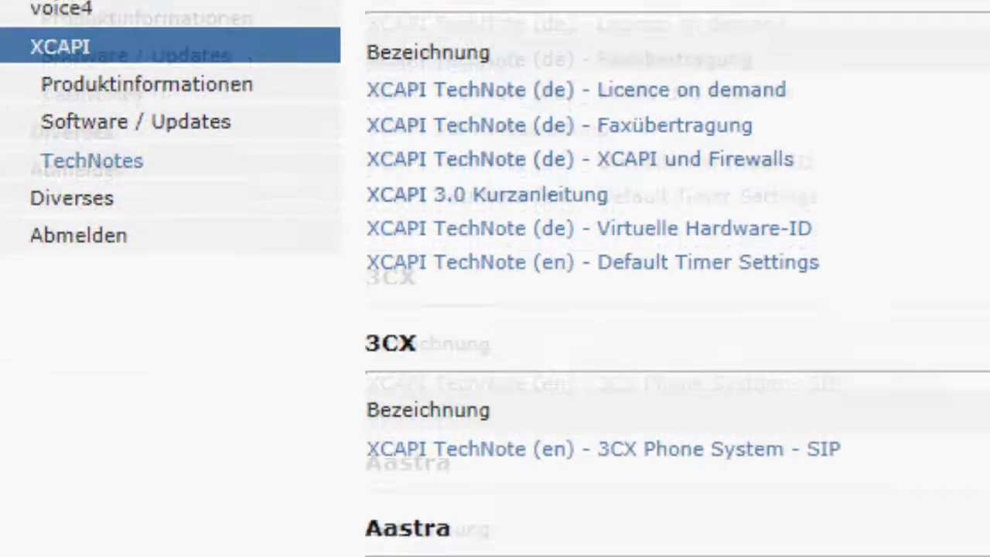
scroll(677, 278, "down", 15)
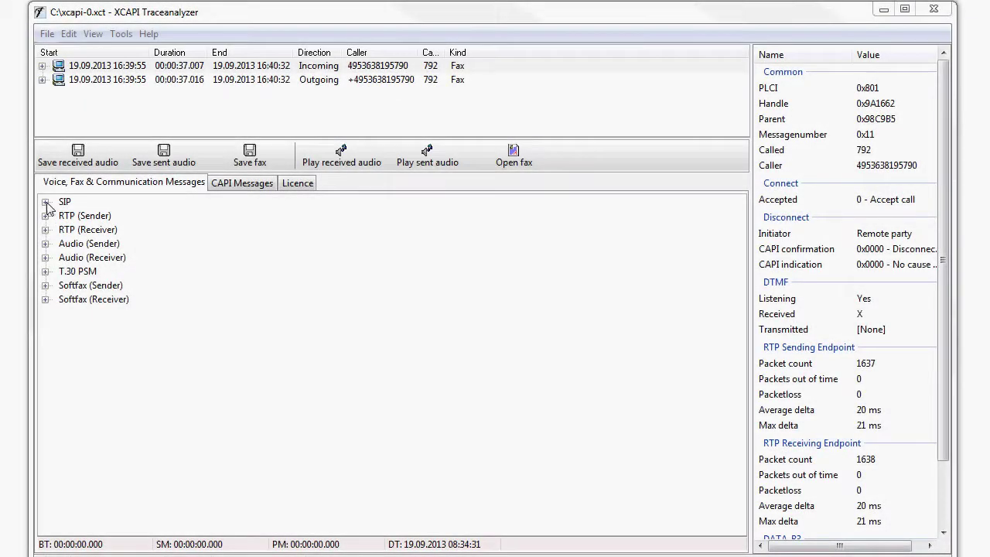
- Switch to XCAPI Traceanalyzer and expand the SIP messages of the incoming fax call
left_click(45, 202)
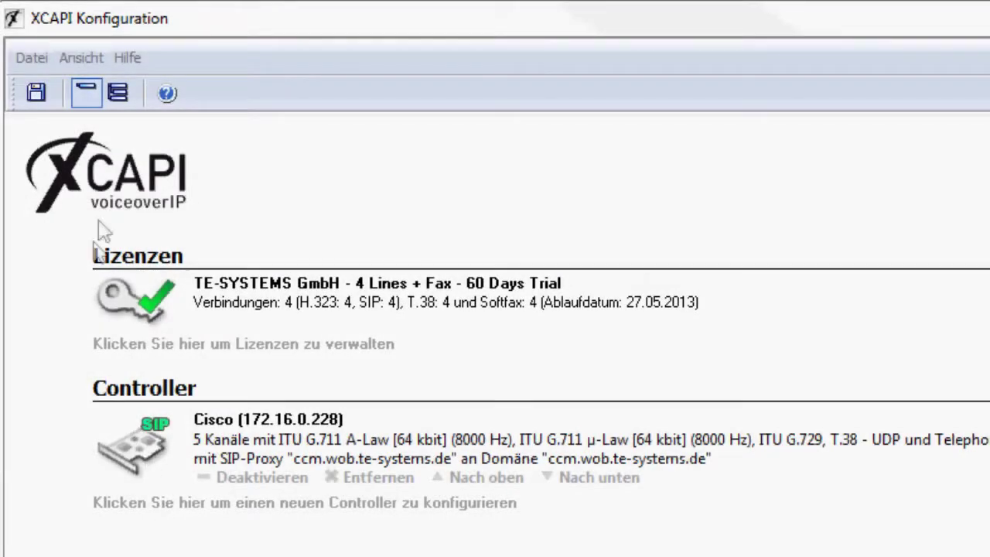
- In XCAPI Konfiguration, switch to expert mode (Expertenmodus) and check the Standard SIP-Domäne in the Cisco controller's SIP options
left_click(82, 59)
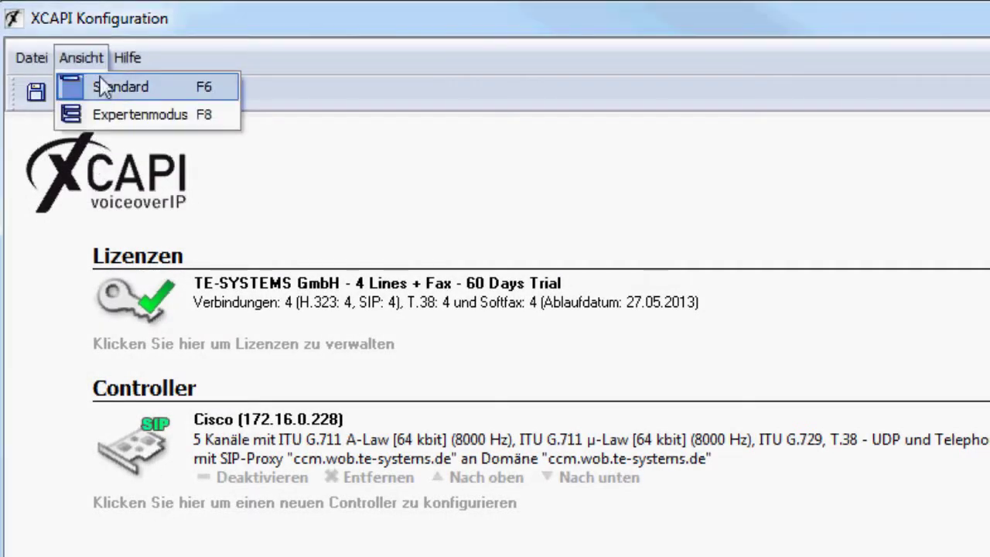
left_click(131, 120)
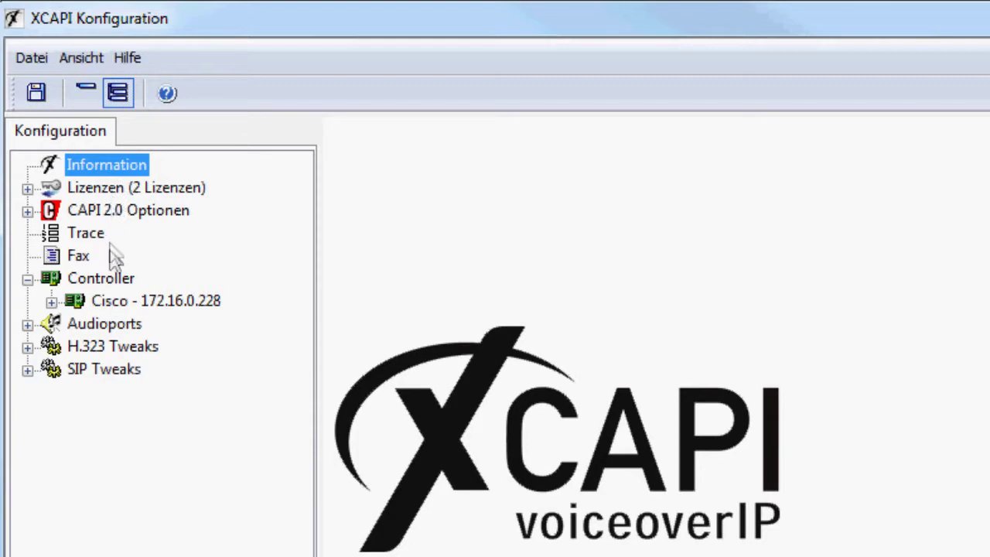
left_click(113, 303)
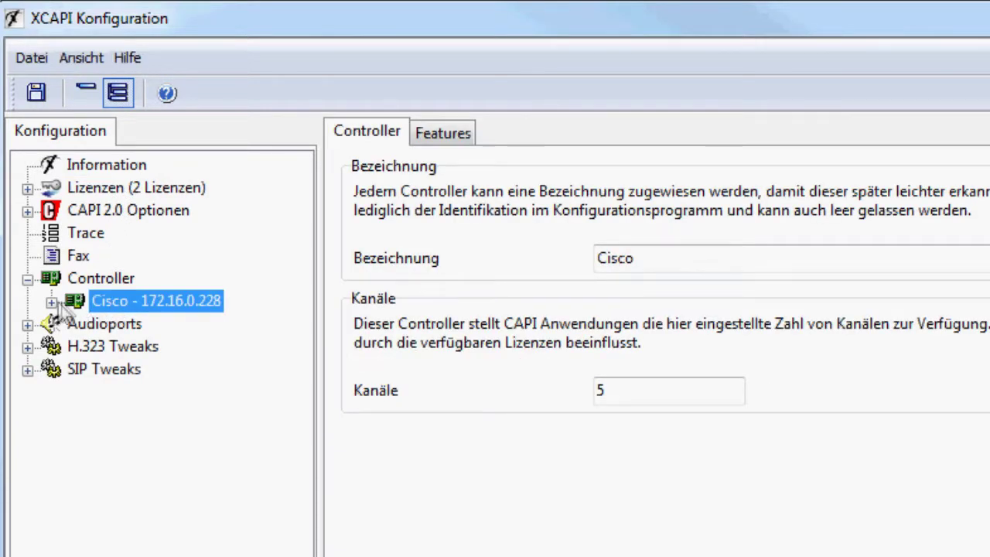
left_click(51, 302)
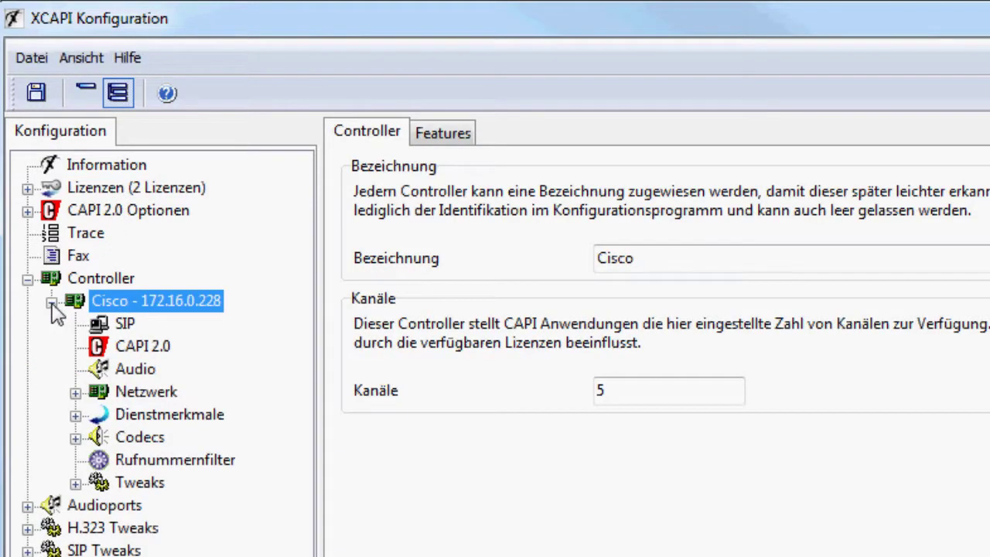
left_click(122, 325)
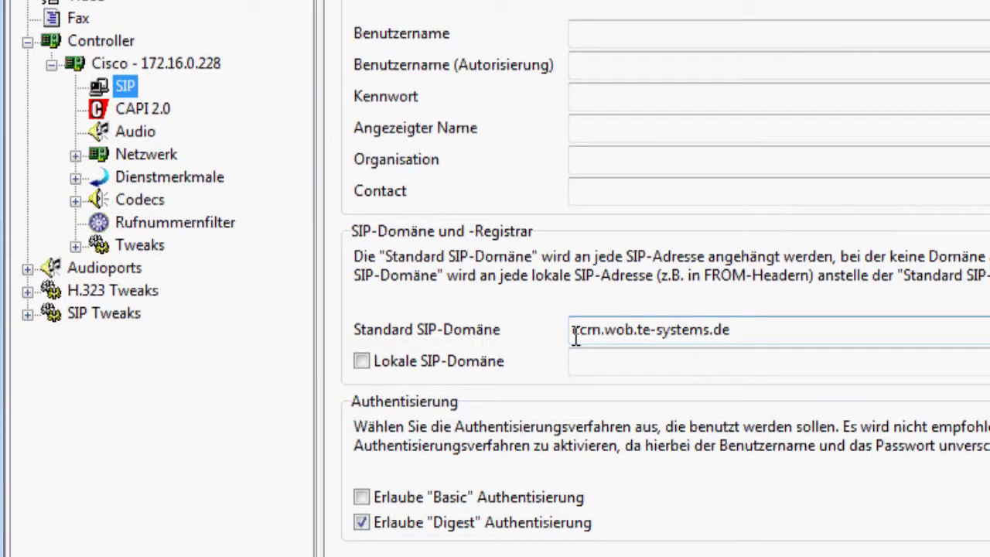
left_click_drag(575, 338, 747, 347)
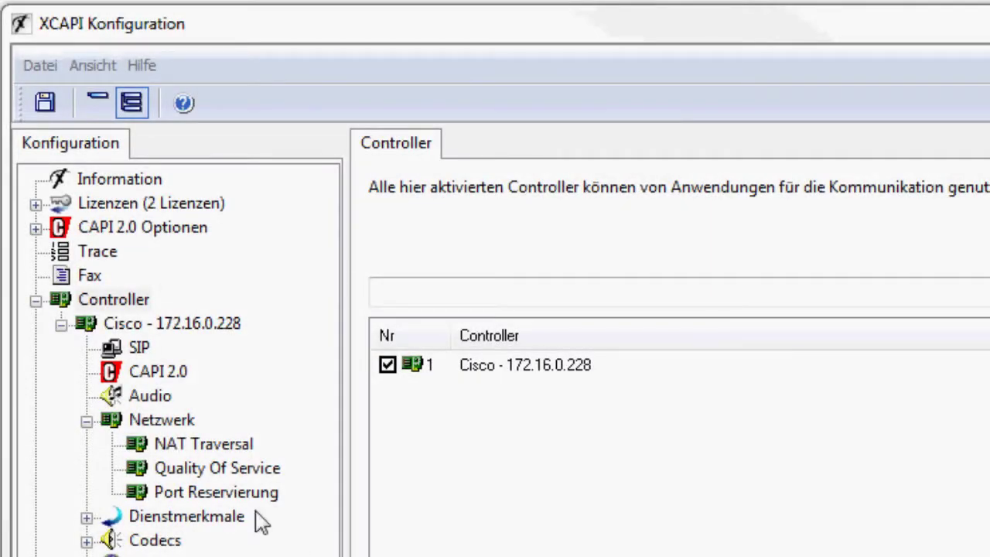
- Set the port of the Cisco controller's SIP proxy ccm.wob.te-systems.de to 5060
left_click(147, 324)
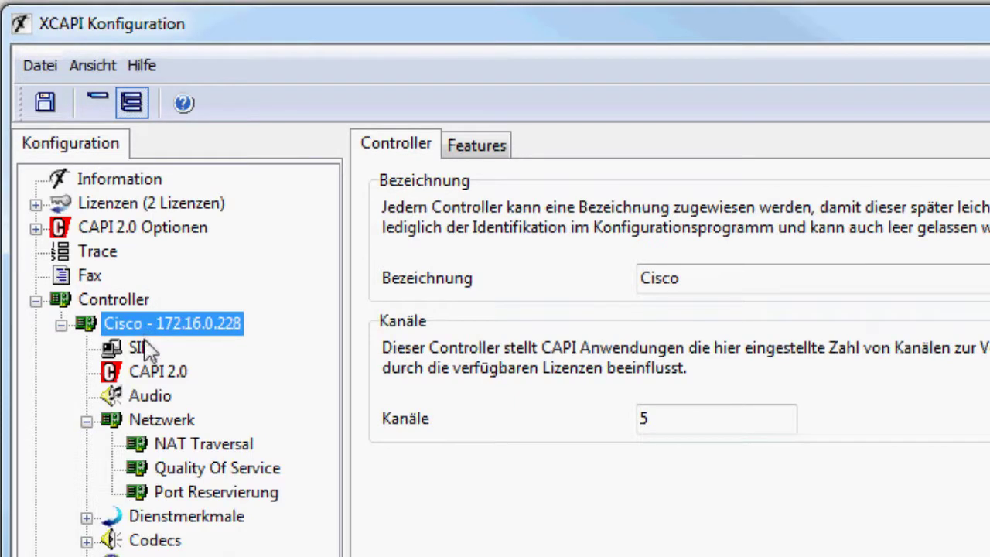
left_click(147, 352)
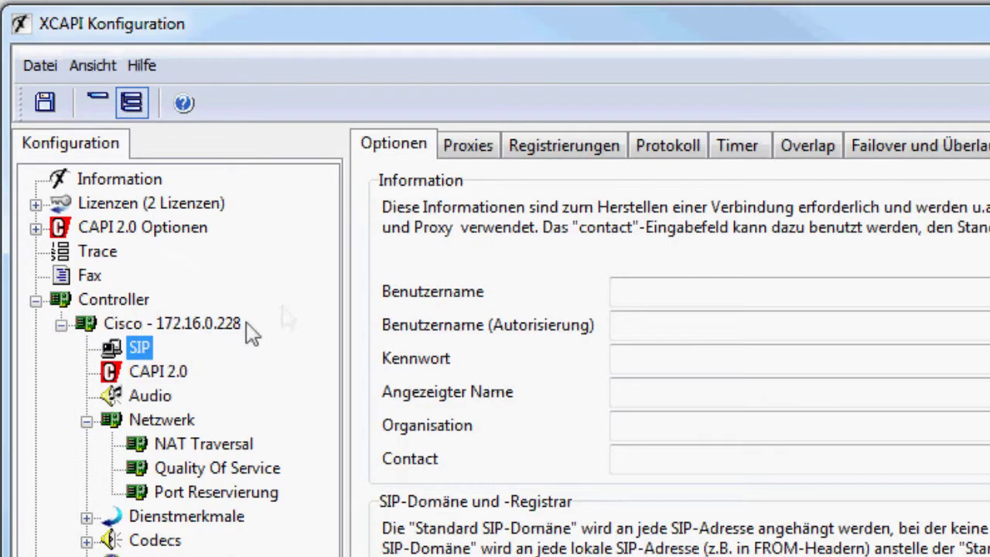
left_click(469, 147)
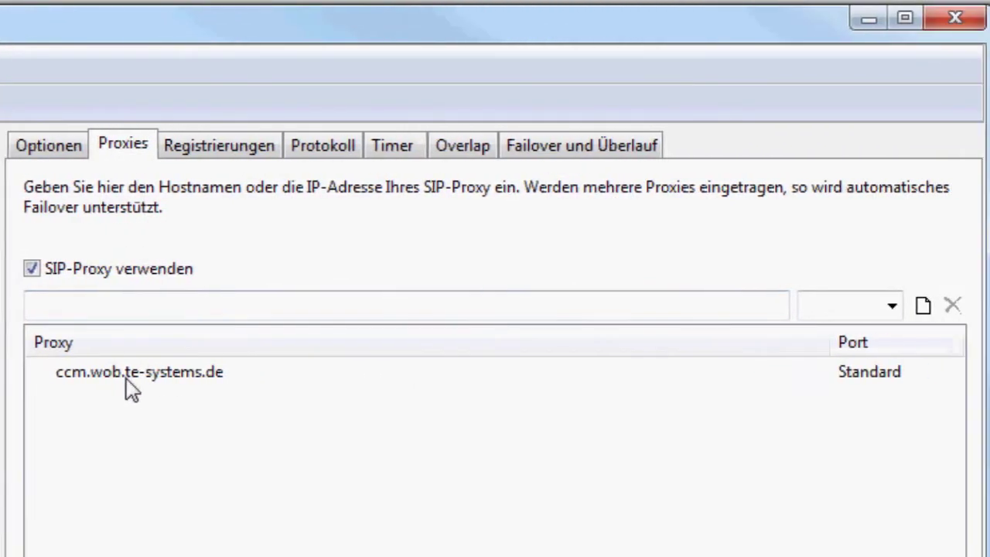
left_click(851, 384)
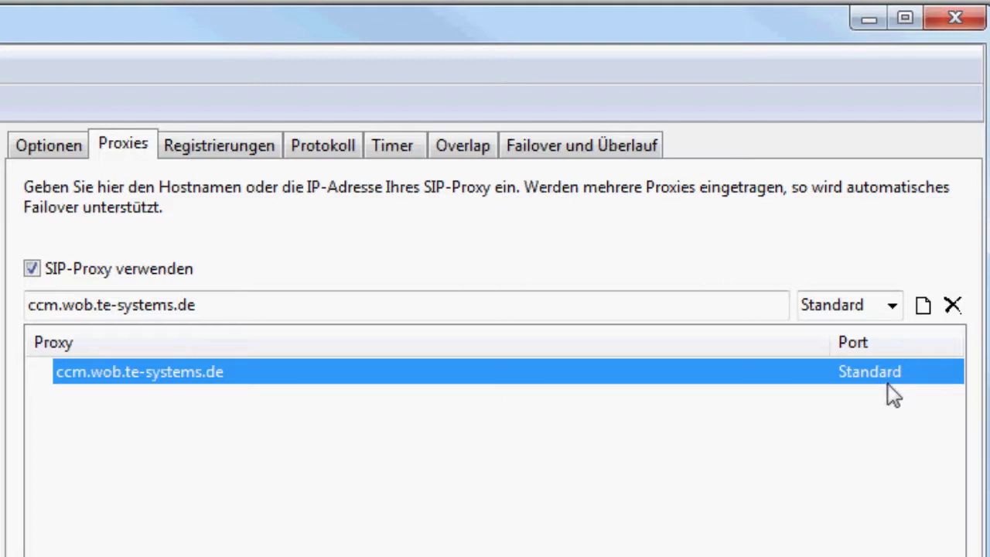
left_click(866, 301)
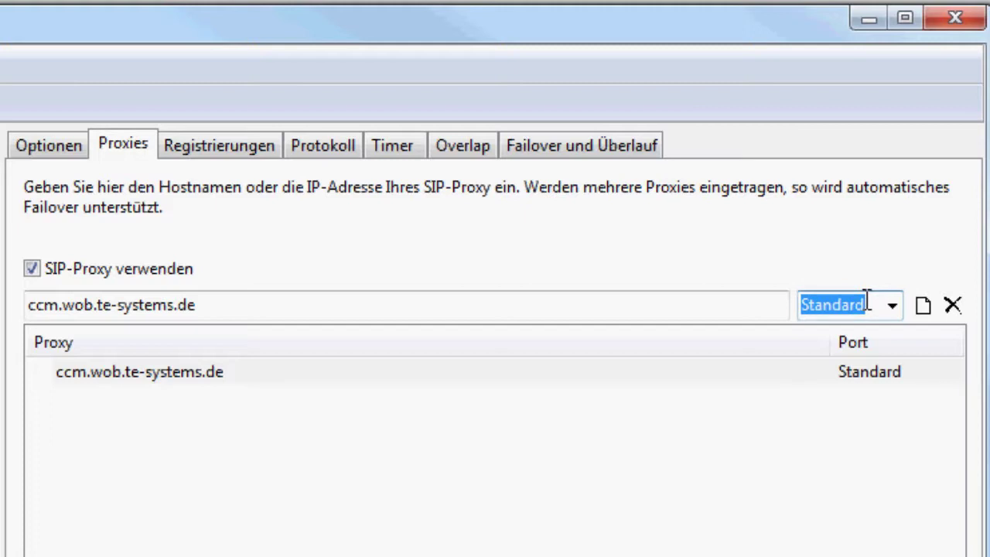
key("BackSpace")
type("5060")
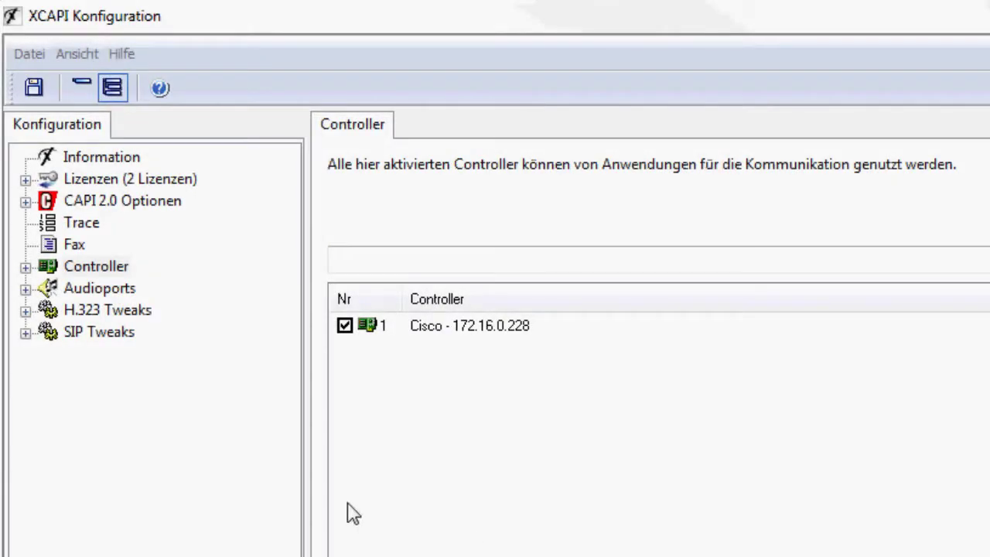
- Enable "Software FAX über Sprachkanäle benutzen" in the features of the Cisco controller
left_click(26, 267)
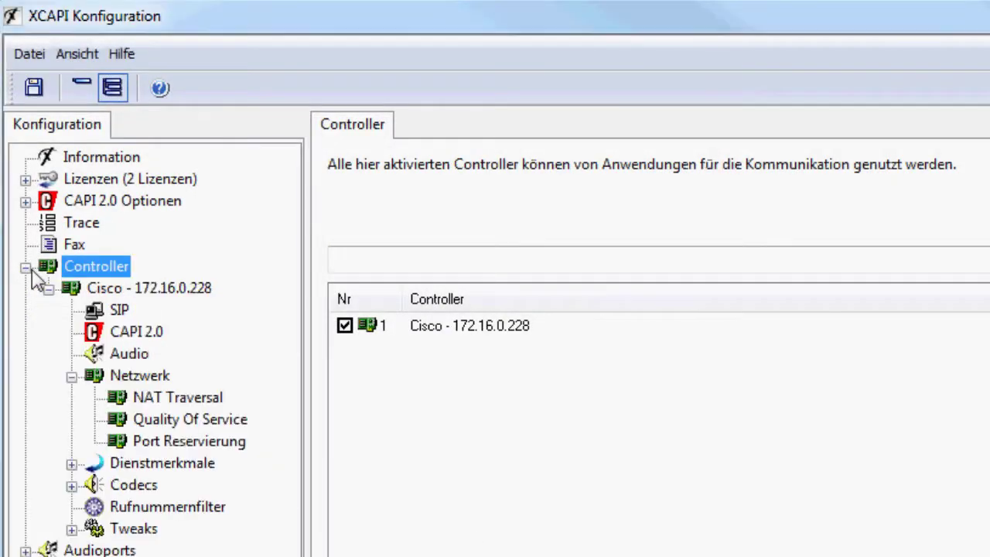
left_click(120, 290)
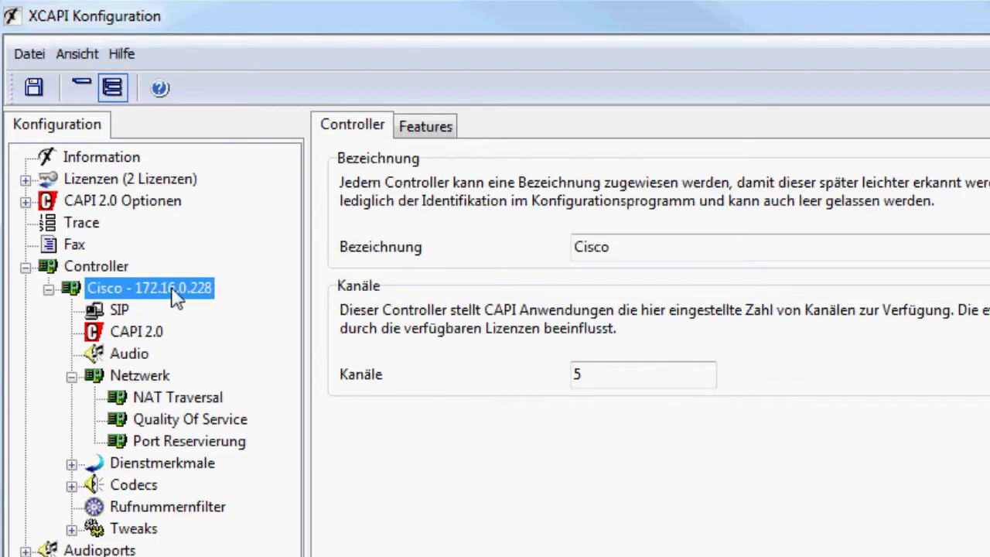
left_click(430, 137)
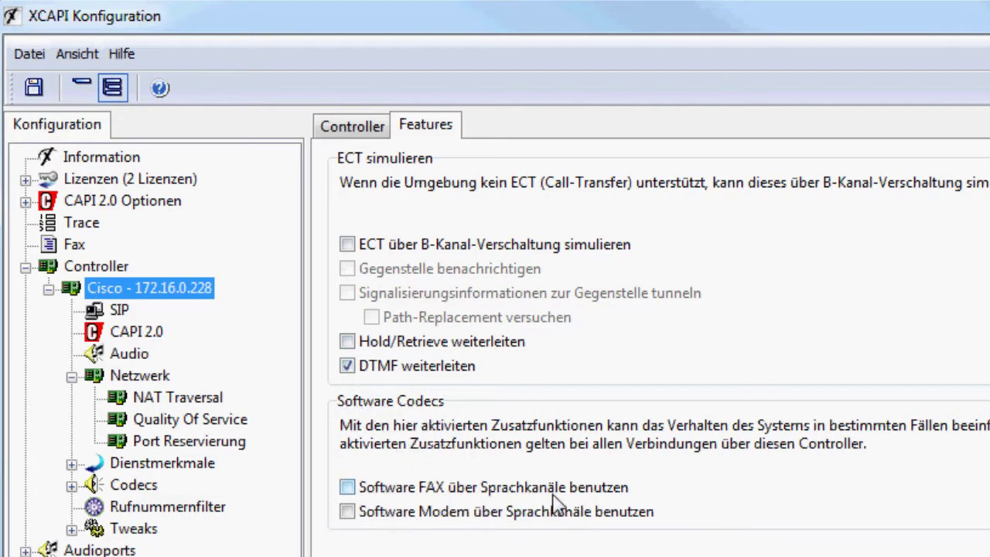
left_click(347, 488)
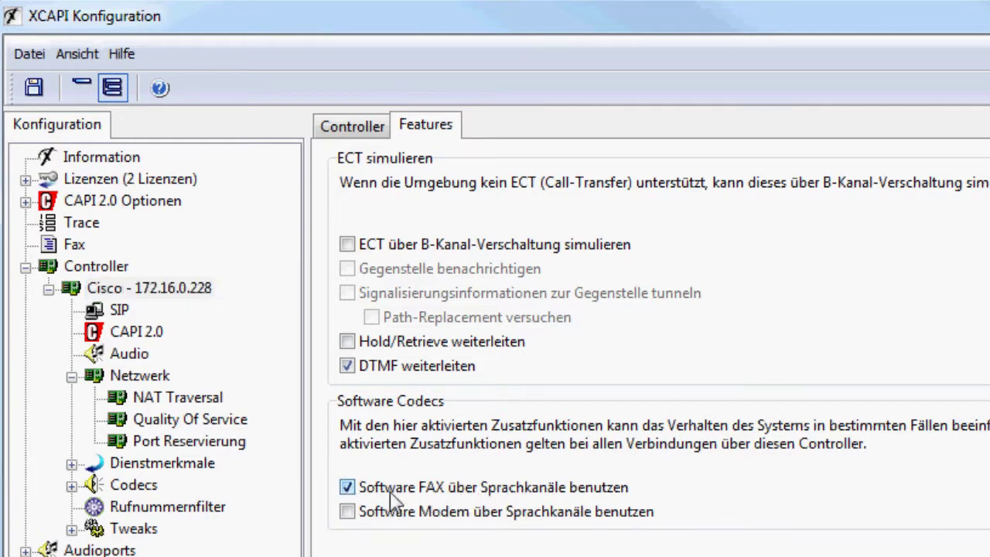